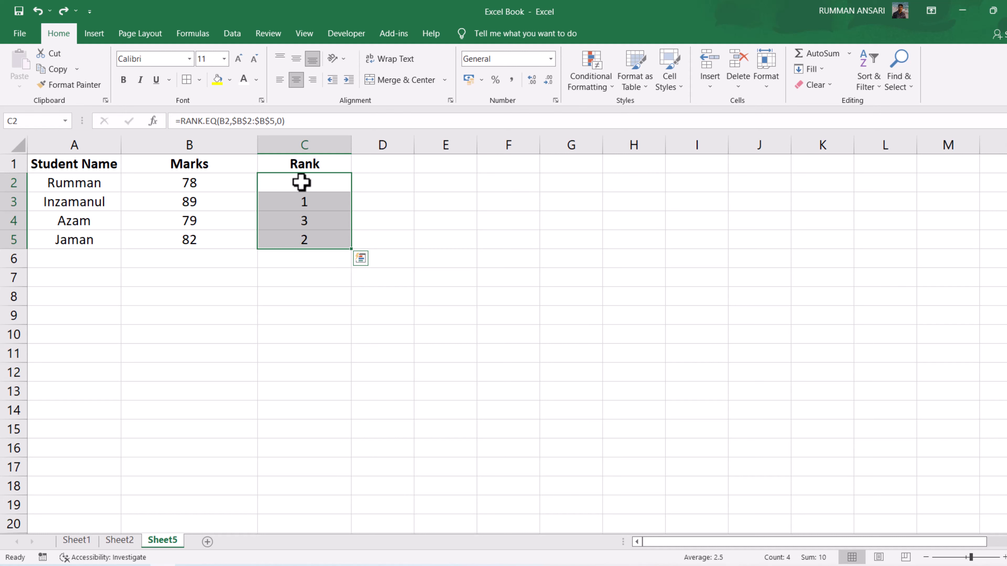
{"action": "left_click", "coordinate": [370, 185]}
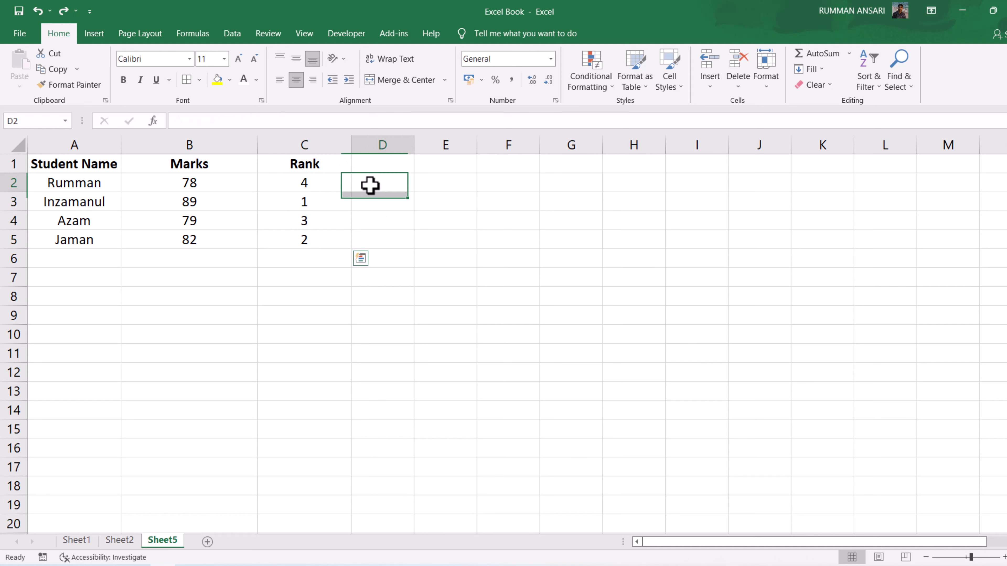
{"action": "left_click_drag", "start_coordinate": [322, 184], "coordinate": [322, 241]}
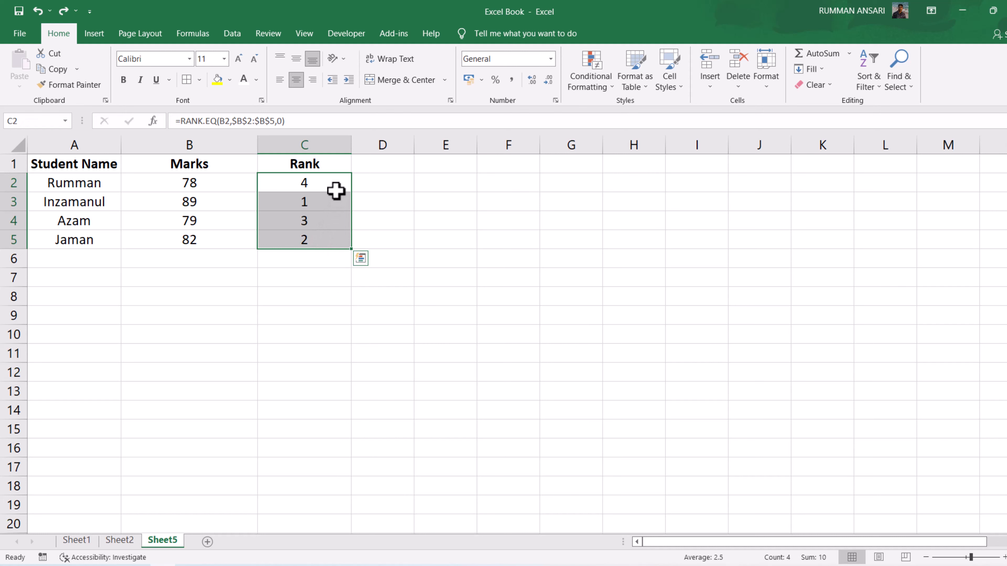
Set up a new conditional formatting rule for cell D2 that formats only values ranking in the top 1.
{"action": "left_click", "coordinate": [370, 186]}
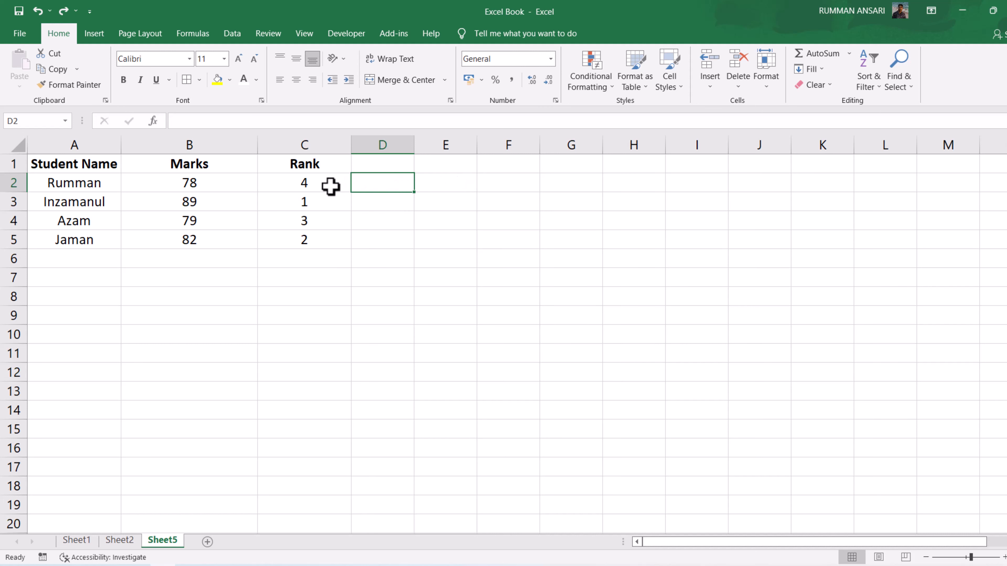
{"action": "left_click", "coordinate": [601, 81]}
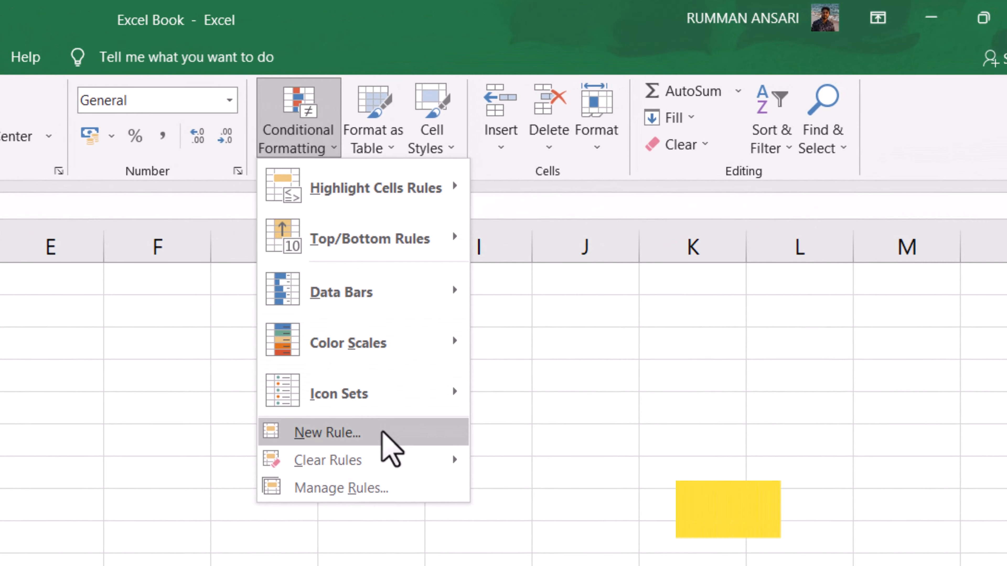
{"action": "left_click", "coordinate": [382, 433]}
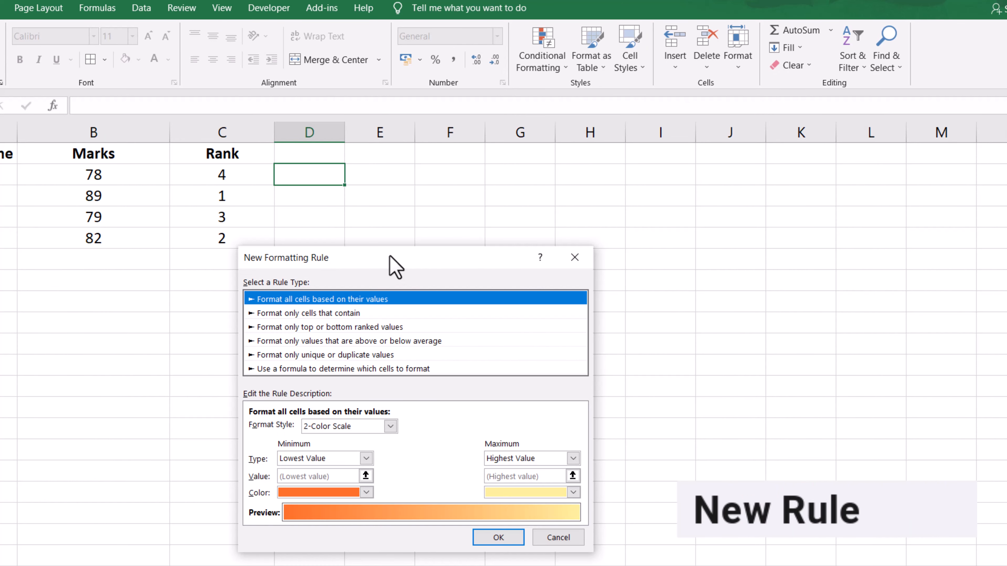
{"action": "left_click_drag", "start_coordinate": [390, 266], "coordinate": [456, 148]}
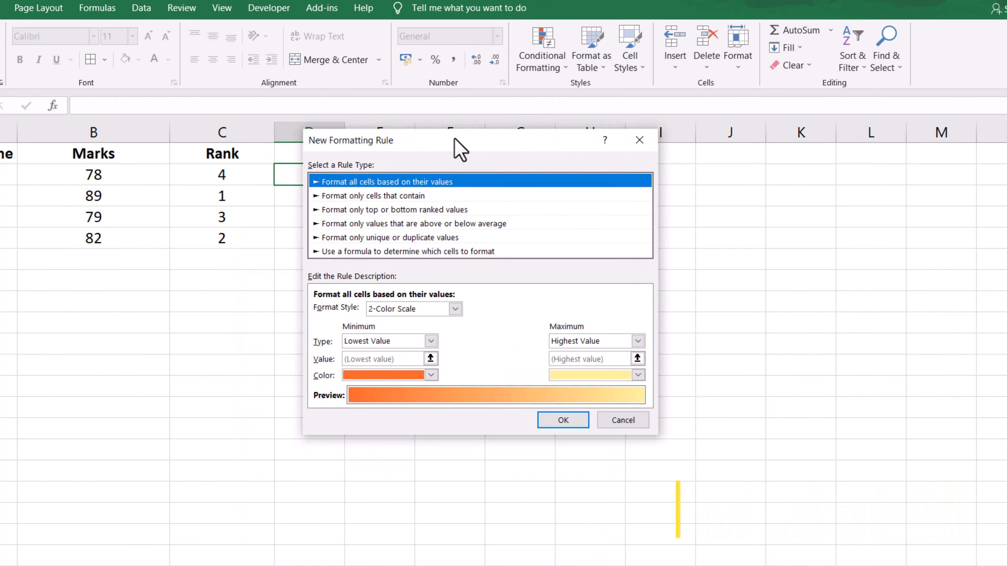
{"action": "left_click", "coordinate": [340, 212]}
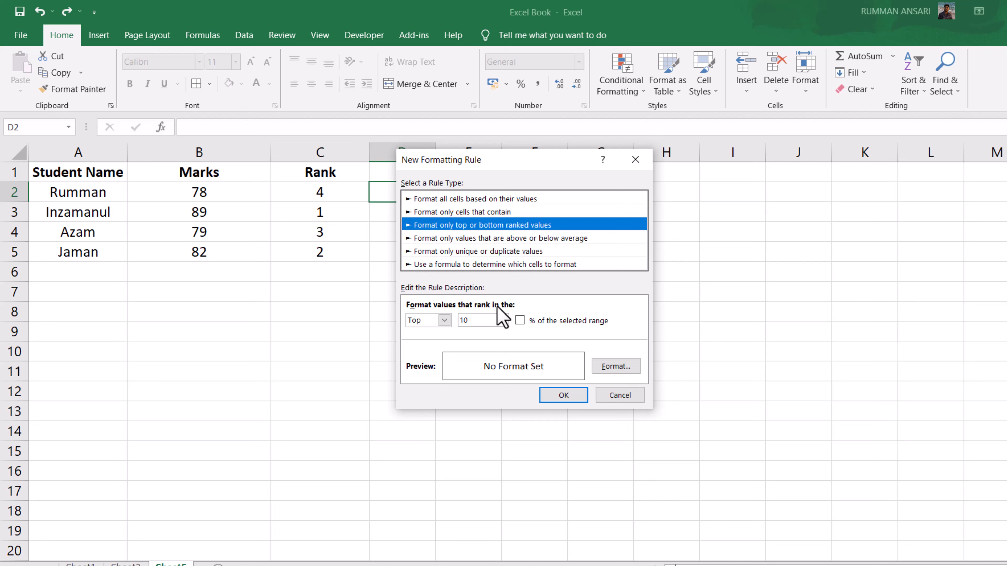
{"action": "left_click", "coordinate": [444, 320]}
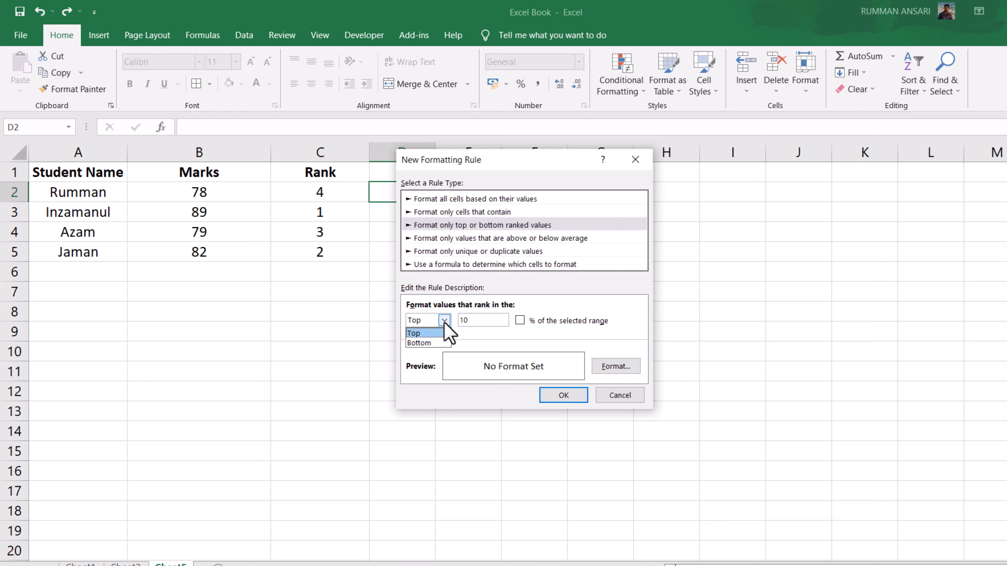
{"action": "left_click", "coordinate": [473, 345]}
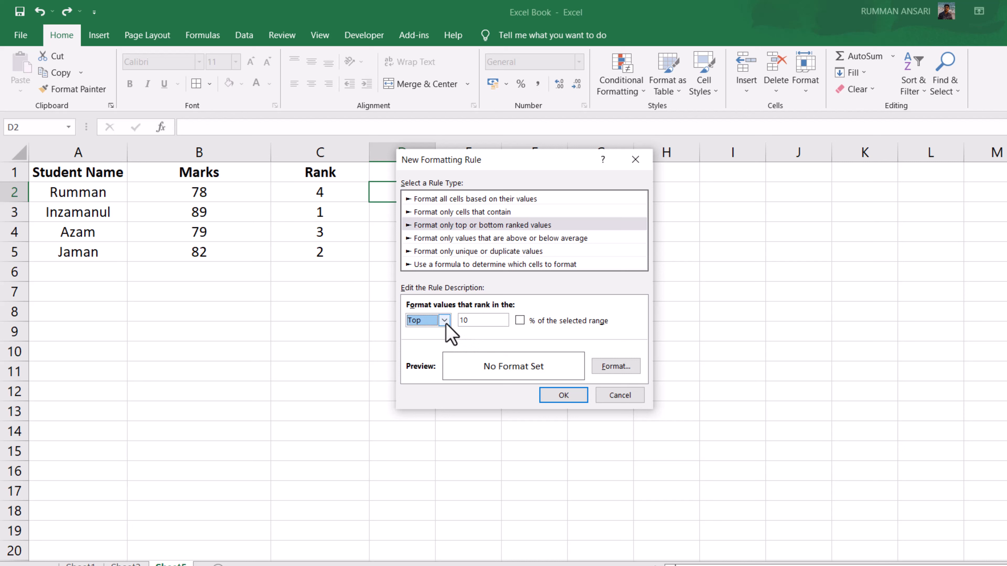
{"action": "double_click", "coordinate": [463, 320]}
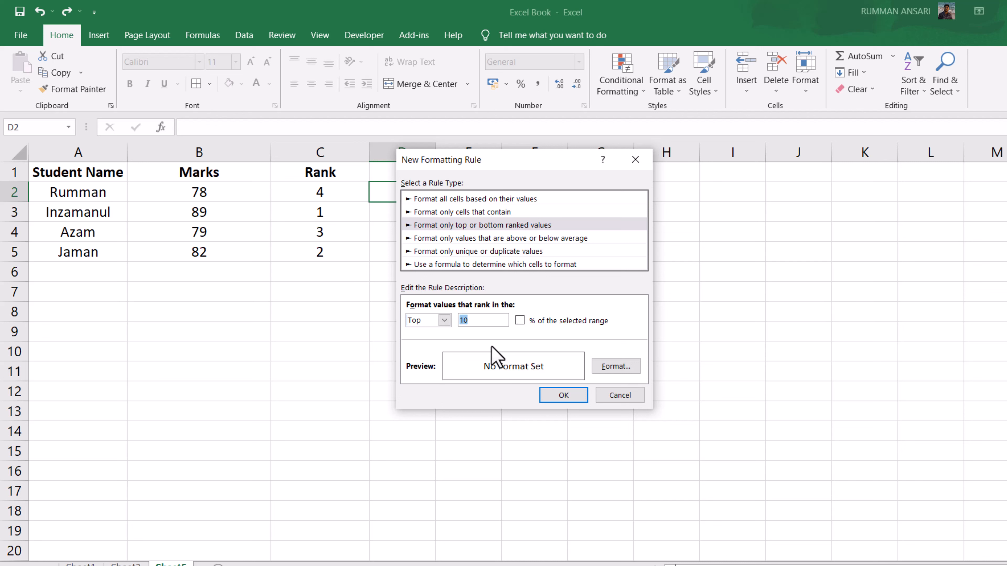
{"action": "type", "text": "1"}
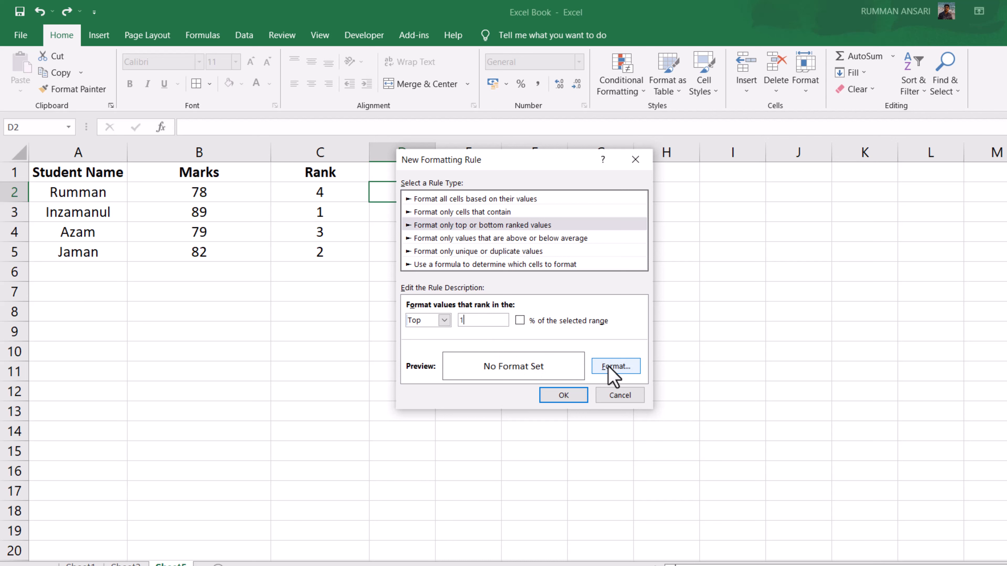
Give the top 1 rule a light green background fill and apply it to cell D2.
{"action": "left_click", "coordinate": [616, 366]}
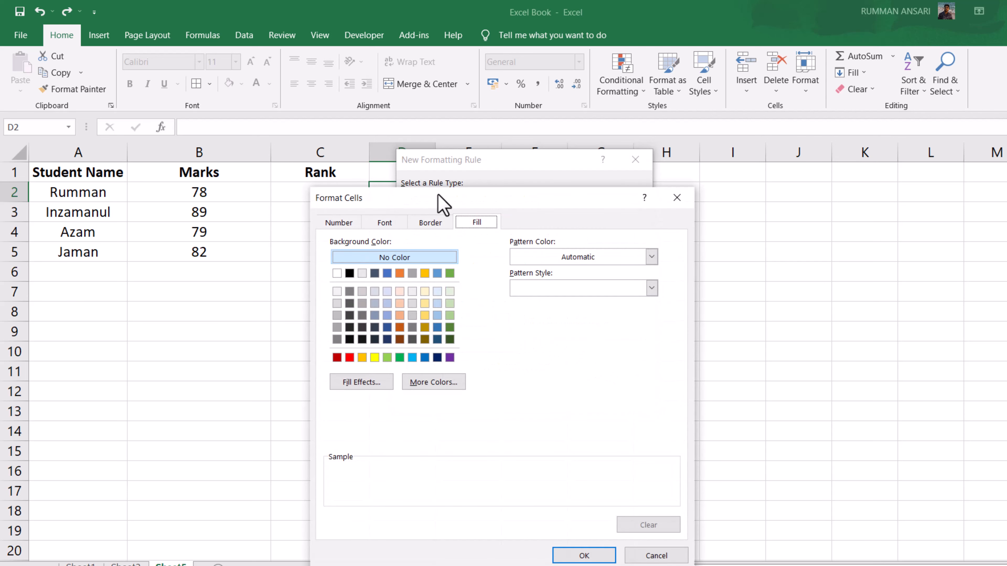
{"action": "left_click_drag", "start_coordinate": [441, 203], "coordinate": [441, 176]}
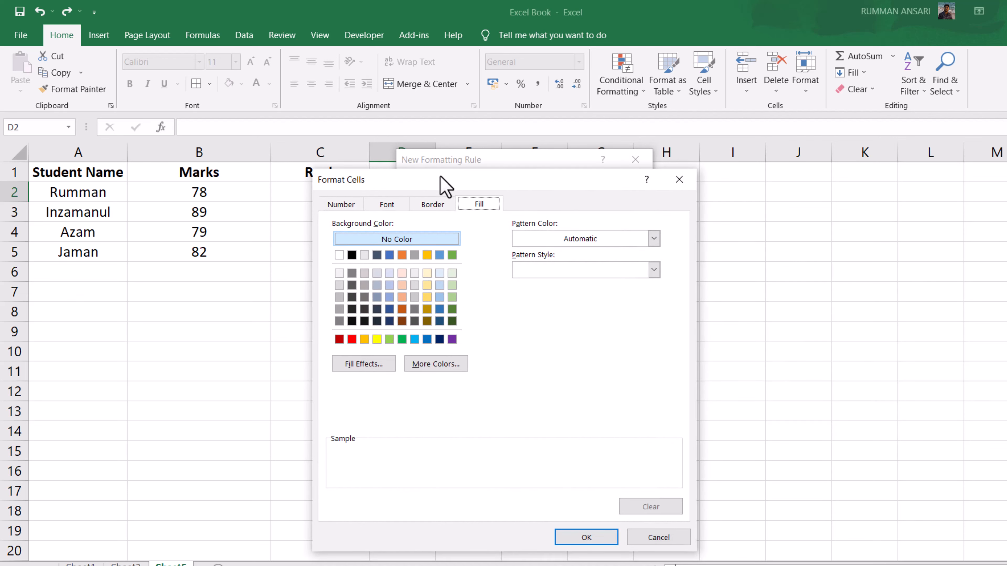
{"action": "left_click", "coordinate": [402, 340]}
{"action": "left_click", "coordinate": [390, 339]}
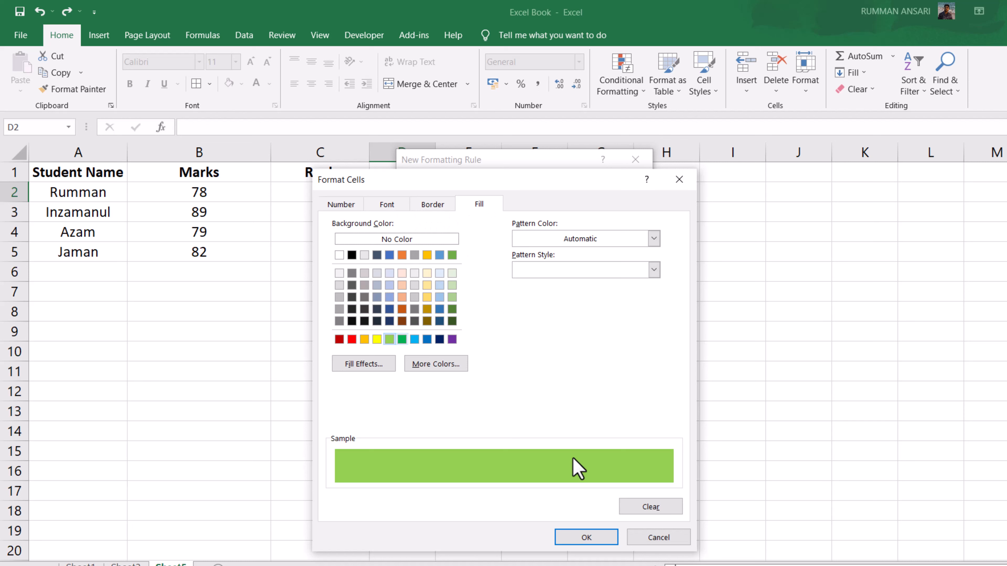
{"action": "left_click", "coordinate": [585, 537]}
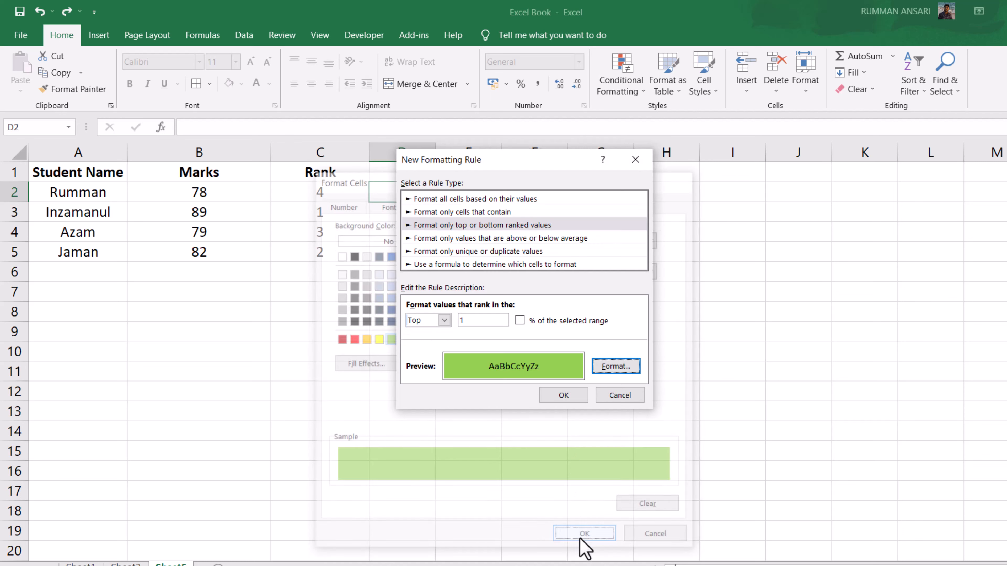
{"action": "left_click", "coordinate": [563, 396]}
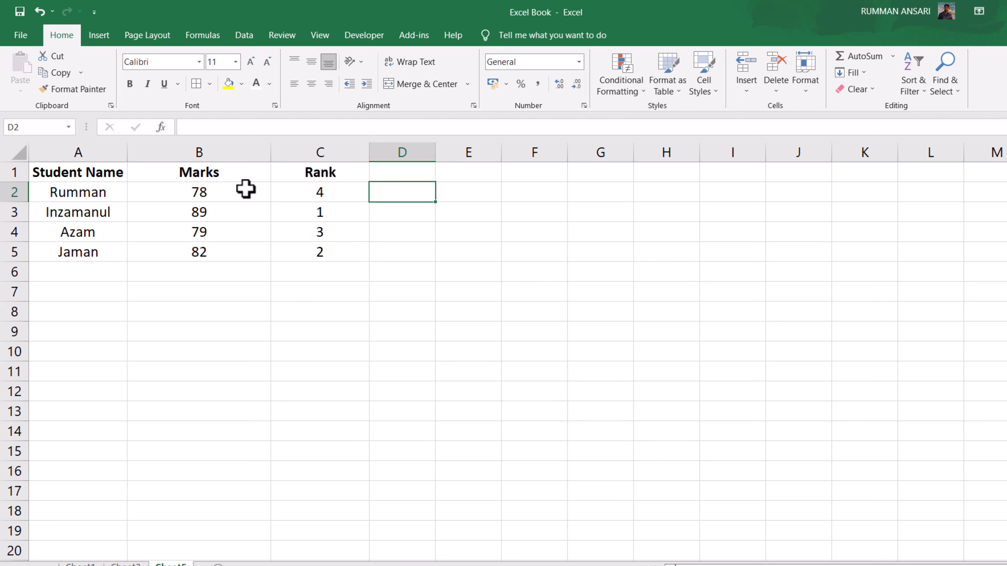
Set up a new conditional formatting rule for the marks in B2:B5 that formats only values ranking in the top 1.
{"action": "left_click_drag", "start_coordinate": [246, 189], "coordinate": [246, 254]}
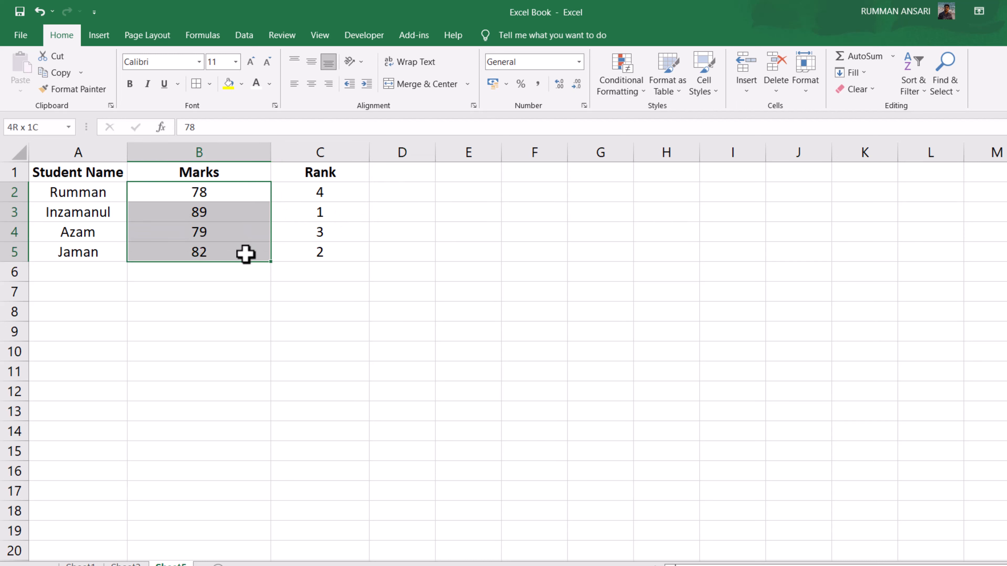
{"action": "left_click", "coordinate": [610, 92]}
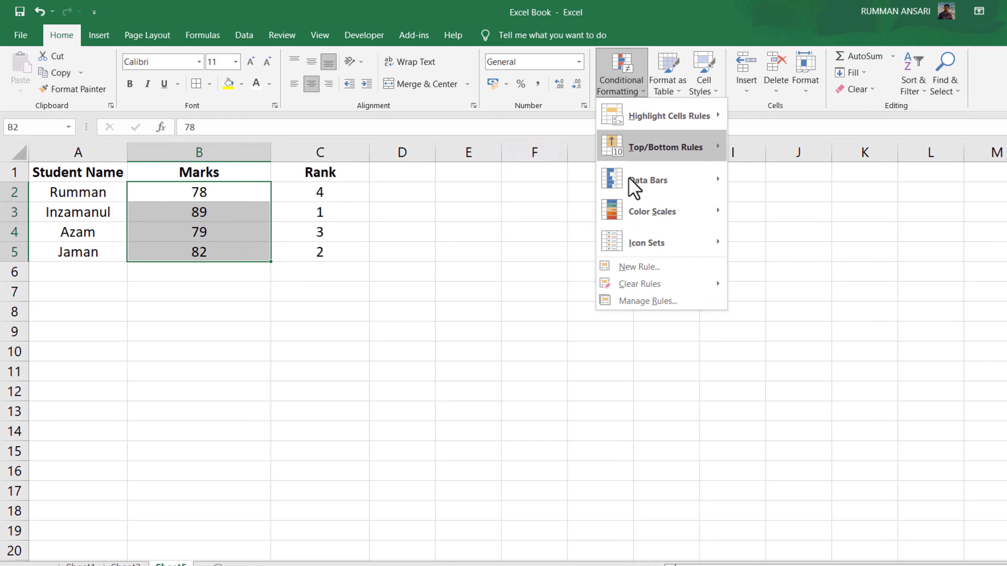
{"action": "left_click", "coordinate": [642, 267]}
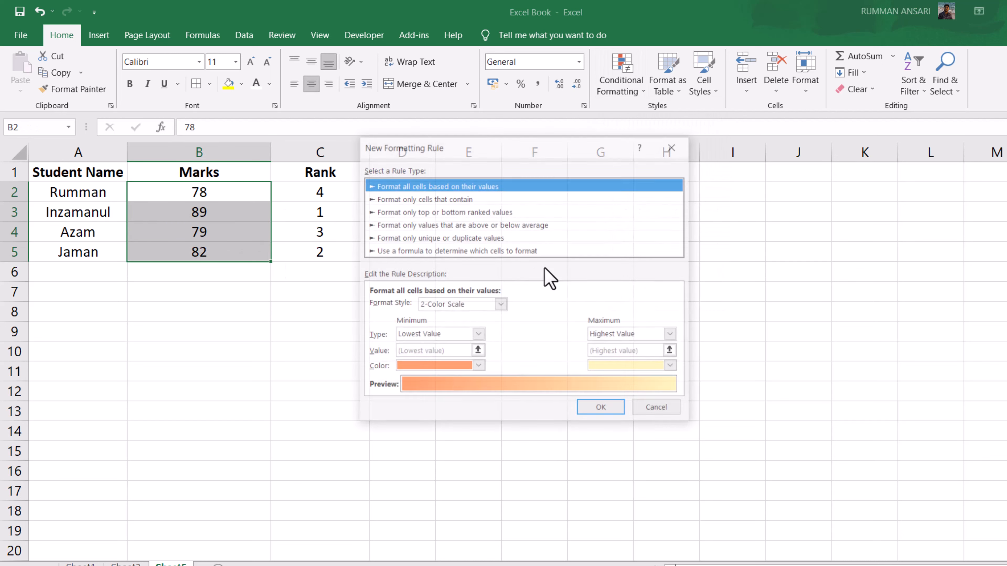
{"action": "left_click", "coordinate": [423, 213]}
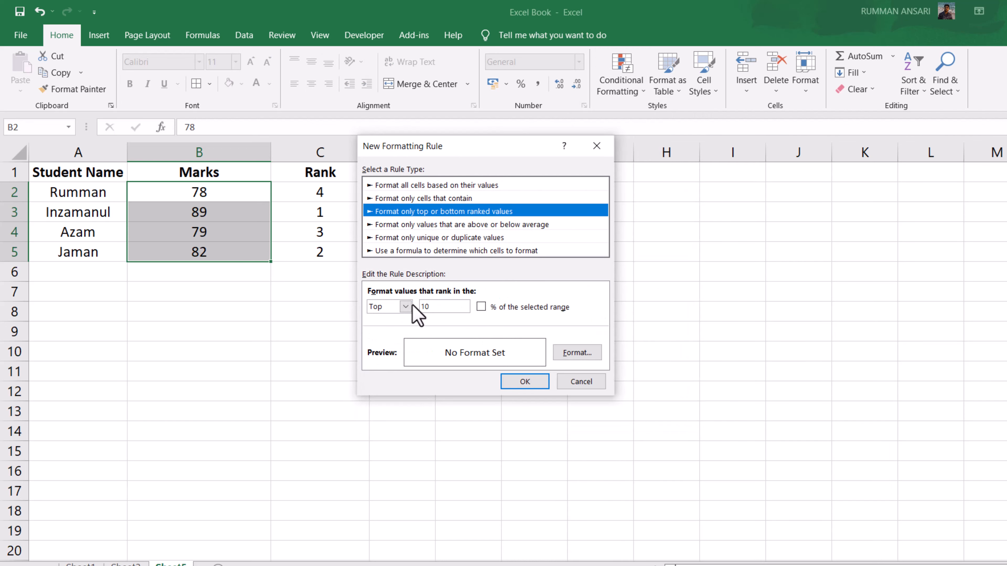
{"action": "left_click_drag", "start_coordinate": [432, 306], "coordinate": [424, 307]}
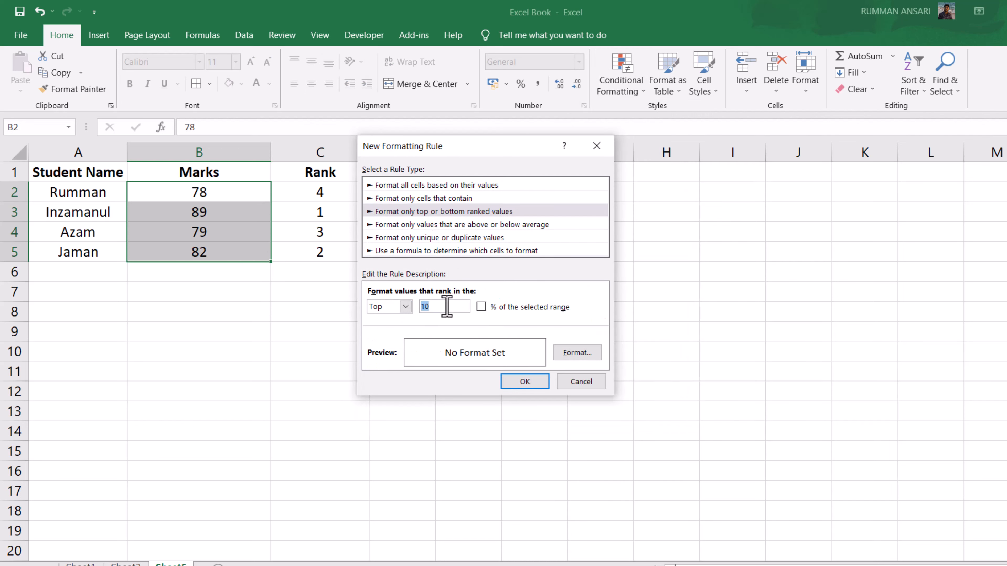
{"action": "type", "text": "1"}
Give the top 1 rule a light green background fill and apply it to the marks in B2:B5.
{"action": "left_click", "coordinate": [570, 353]}
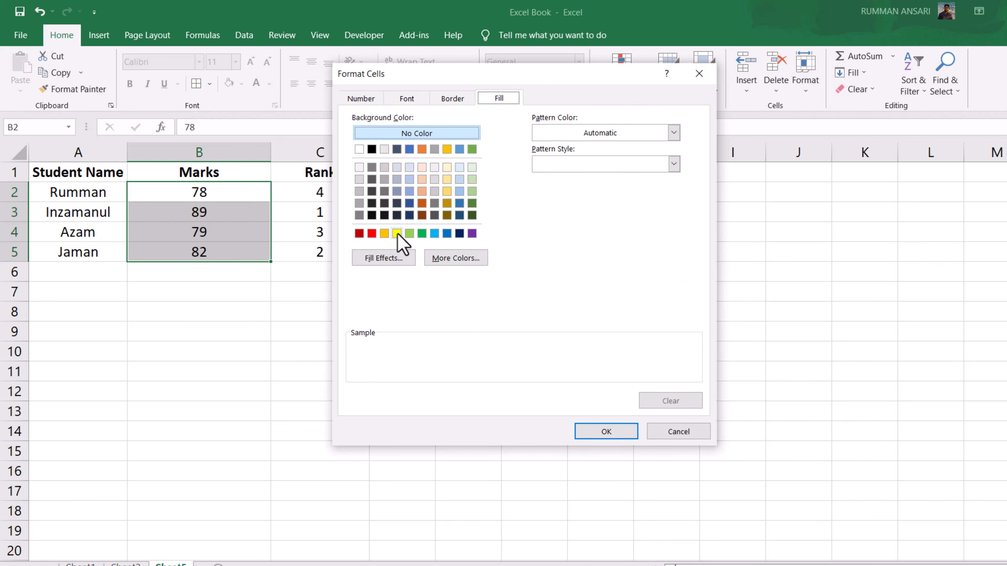
{"action": "left_click", "coordinate": [409, 233]}
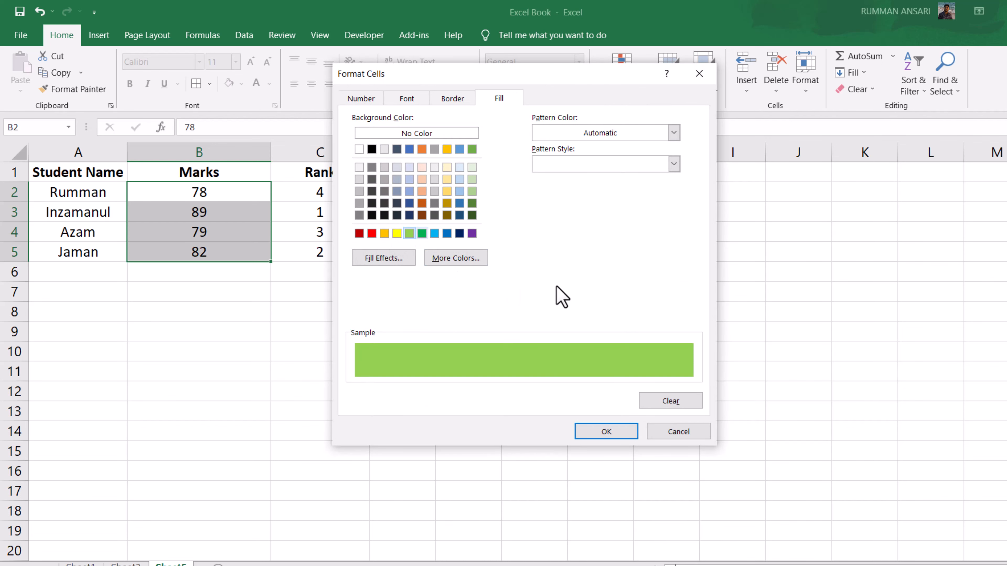
{"action": "left_click", "coordinate": [601, 432]}
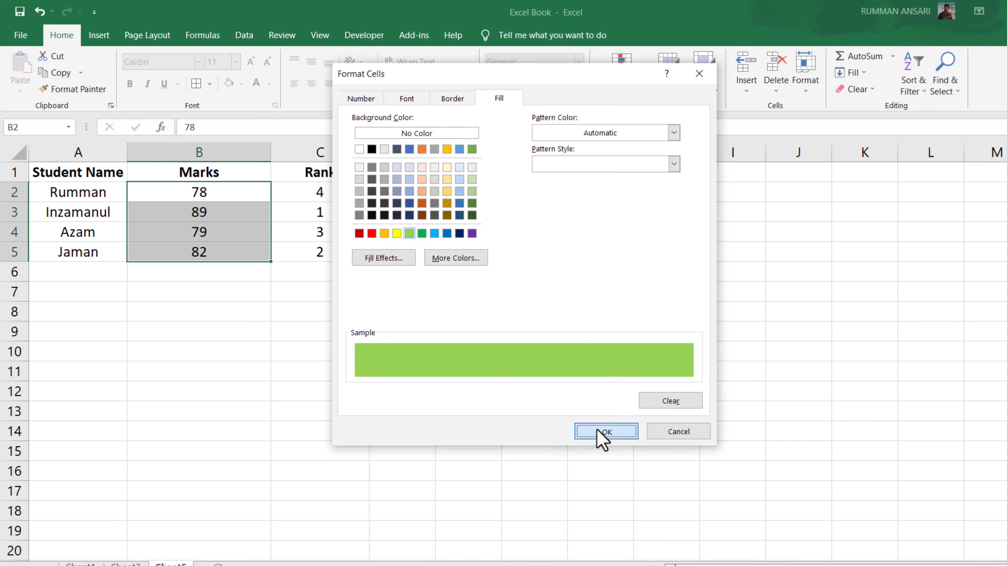
{"action": "left_click", "coordinate": [524, 383]}
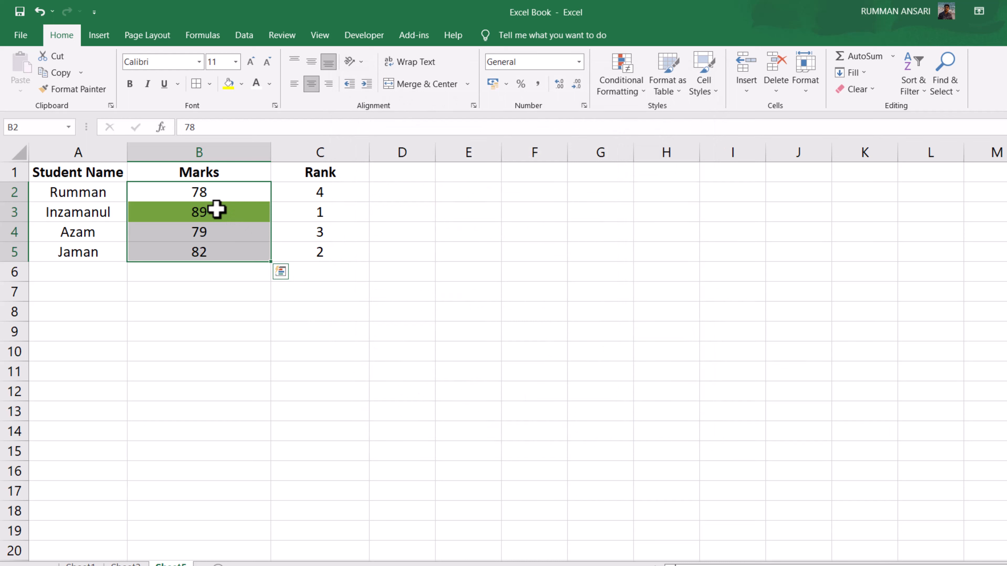
{"action": "left_click", "coordinate": [234, 213]}
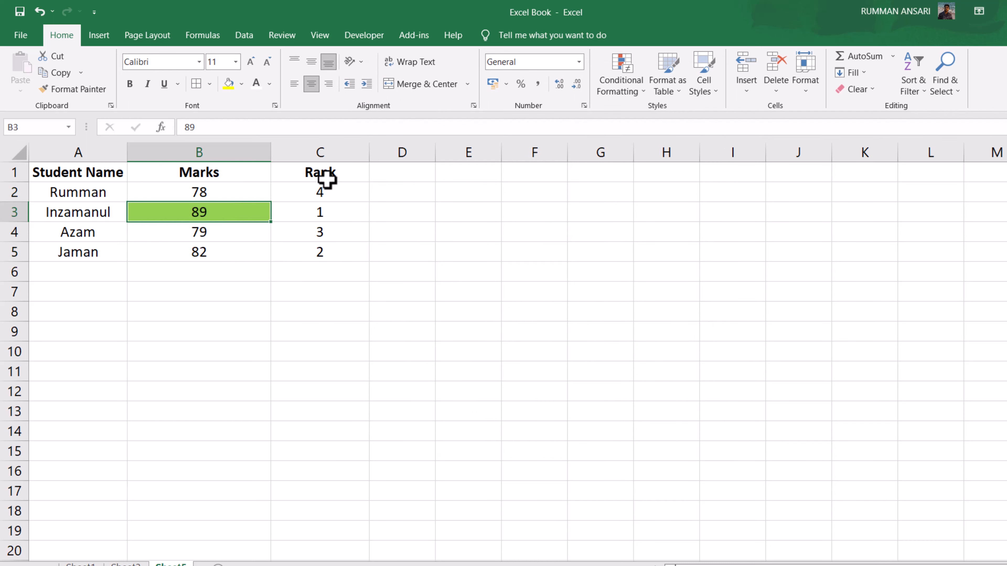
{"action": "left_click", "coordinate": [332, 215]}
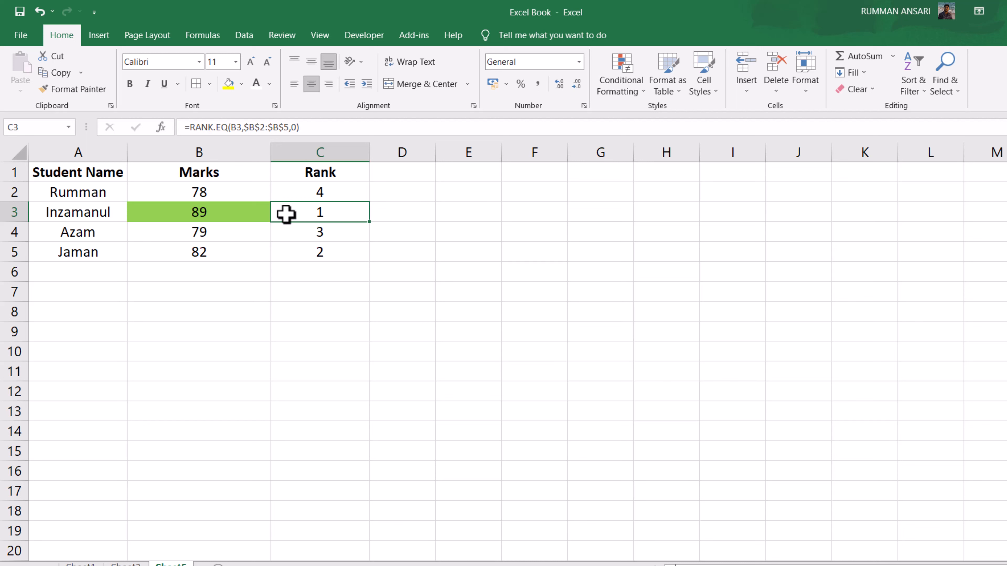
{"action": "left_click", "coordinate": [239, 211]}
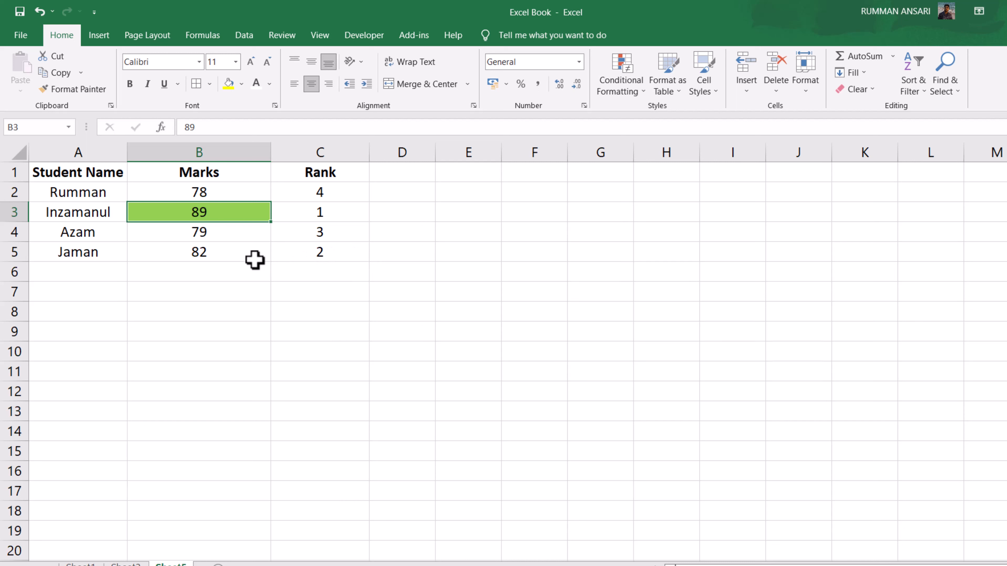
Set up another conditional formatting rule for the marks in B2:B5 that formats only values ranking in the bottom 1.
{"action": "left_click_drag", "start_coordinate": [250, 191], "coordinate": [253, 251]}
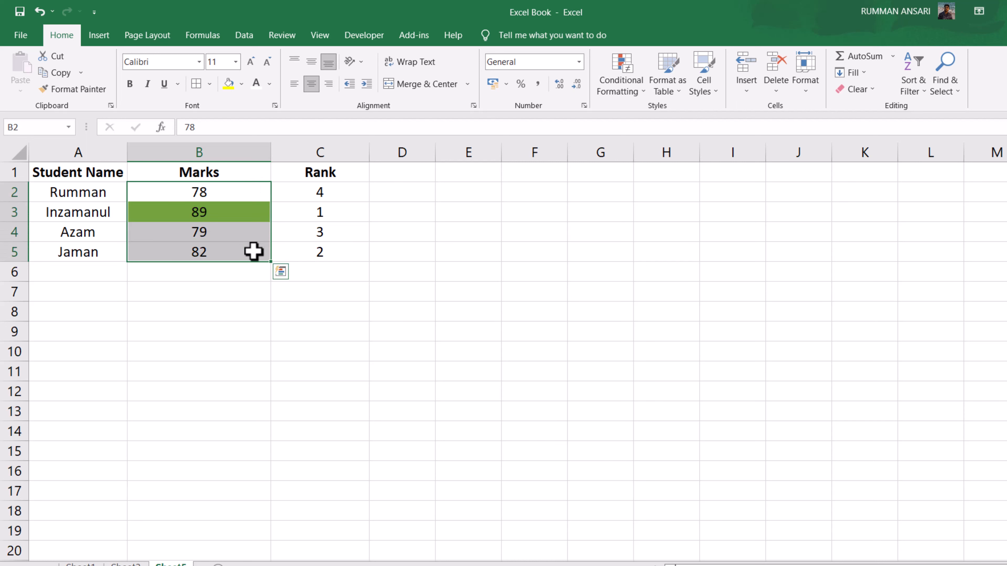
{"action": "left_click", "coordinate": [621, 92]}
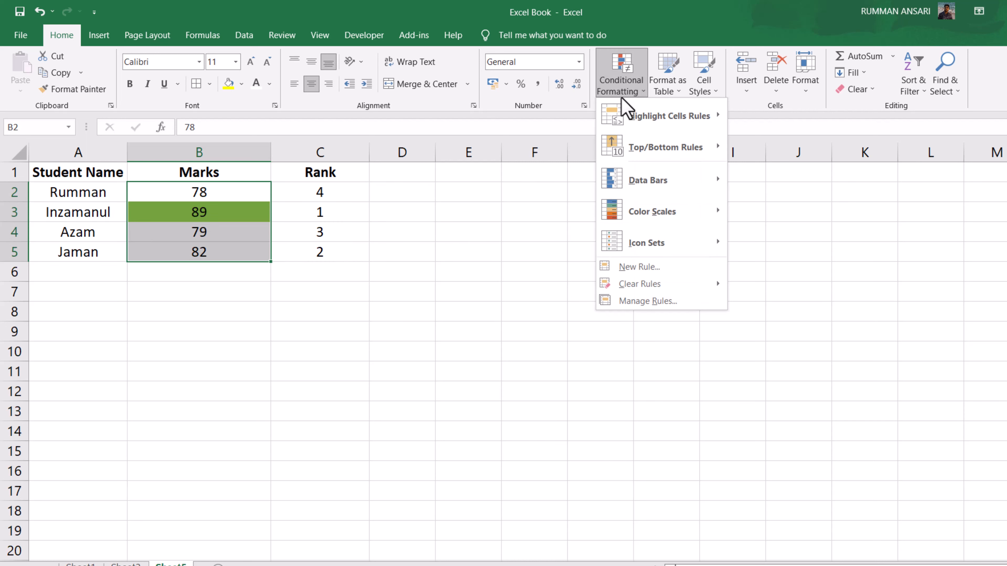
{"action": "left_click", "coordinate": [660, 267]}
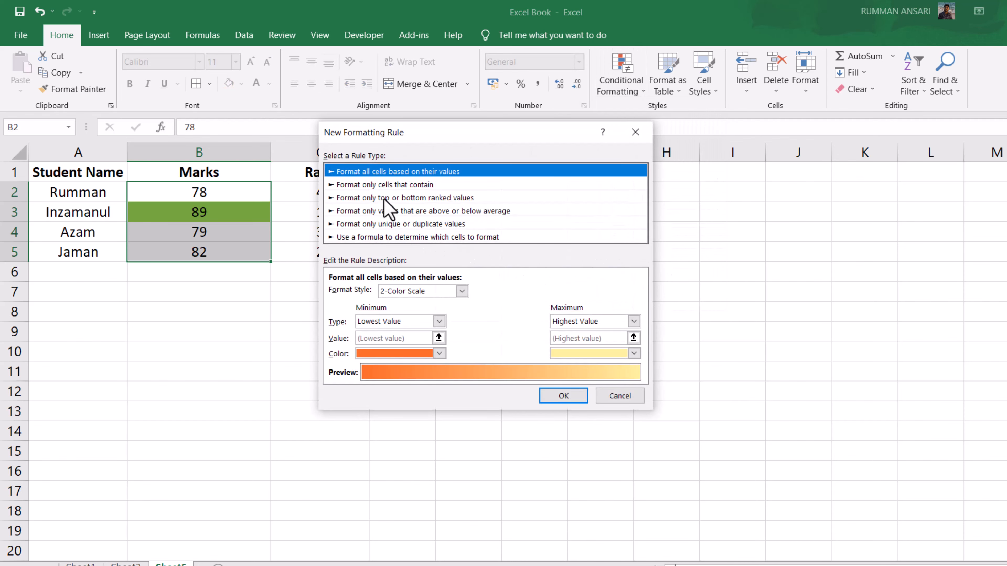
{"action": "left_click", "coordinate": [366, 200]}
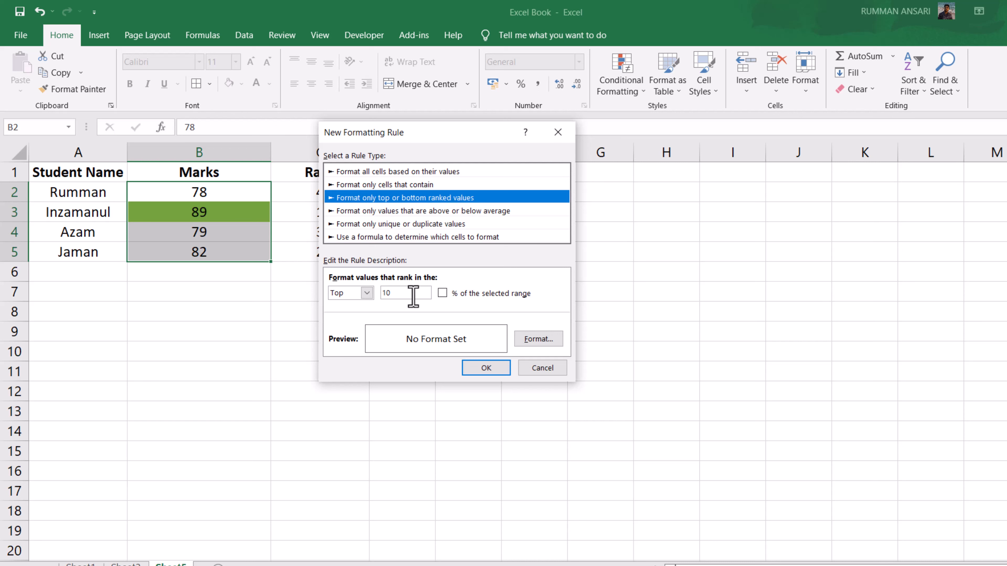
{"action": "double_click", "coordinate": [387, 292]}
{"action": "type", "text": "1"}
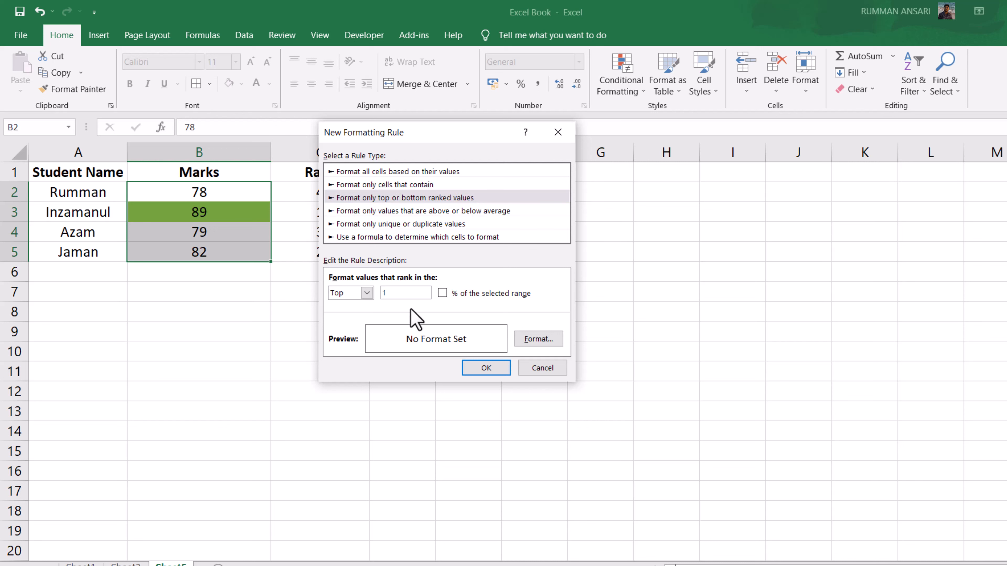
{"action": "left_click", "coordinate": [366, 293]}
{"action": "left_click", "coordinate": [361, 316]}
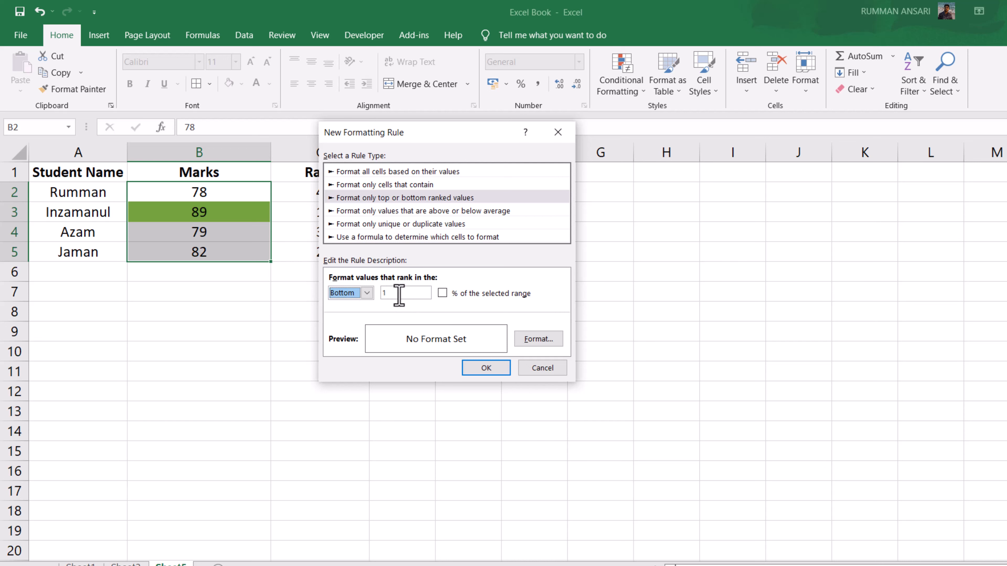
Give the bottom 1 rule a light orange background fill and apply it to the marks in B2:B5.
{"action": "left_click", "coordinate": [545, 341]}
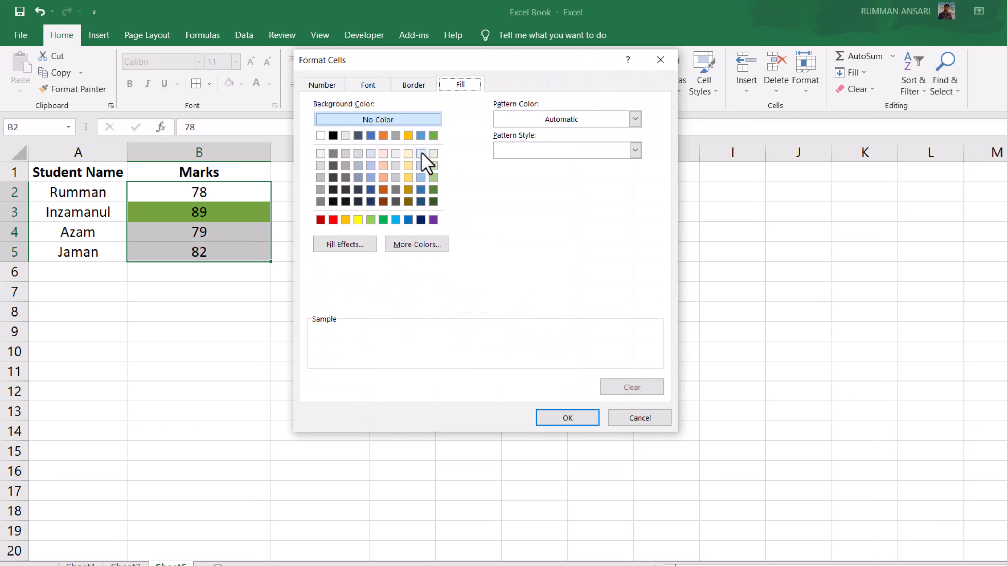
{"action": "left_click", "coordinate": [383, 165]}
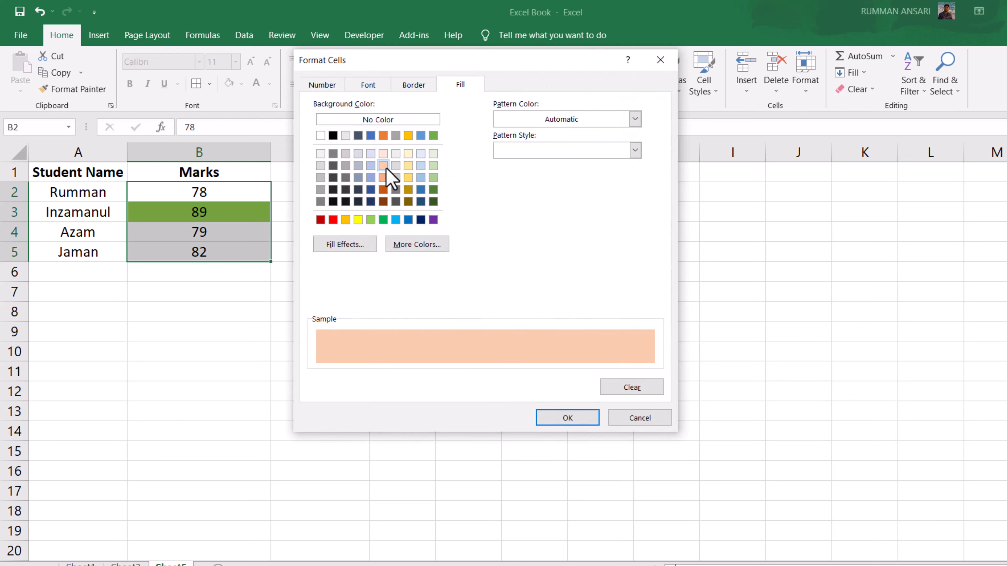
{"action": "left_click", "coordinate": [572, 419]}
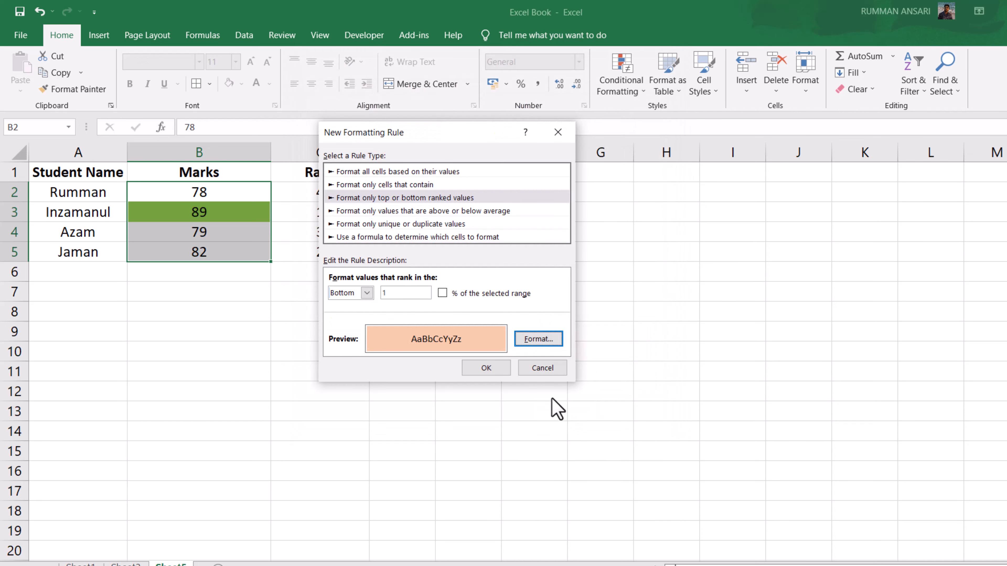
{"action": "left_click", "coordinate": [491, 372]}
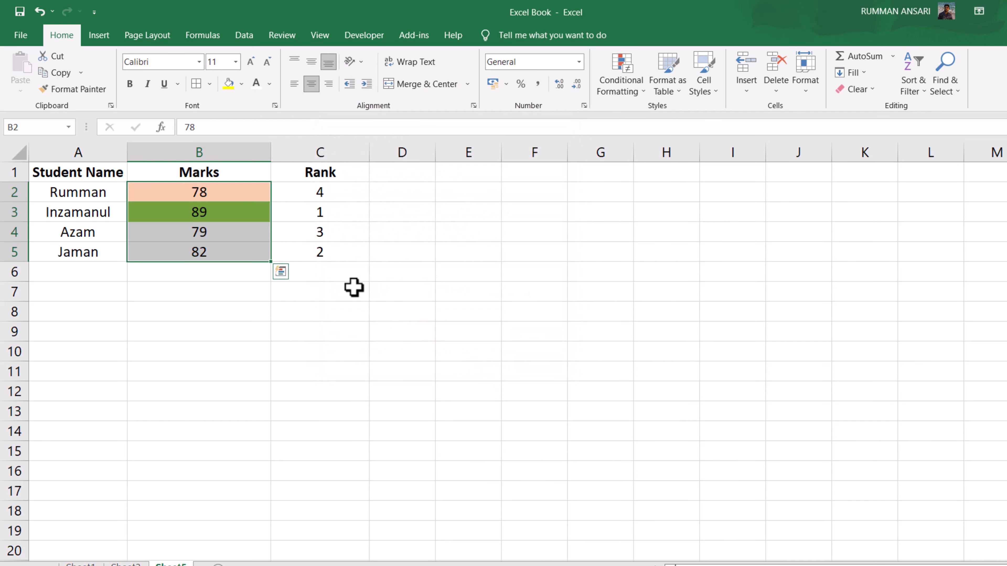
Check the highlighted mark in B2 against its rank in C2.
{"action": "left_click_drag", "start_coordinate": [258, 202], "coordinate": [262, 194]}
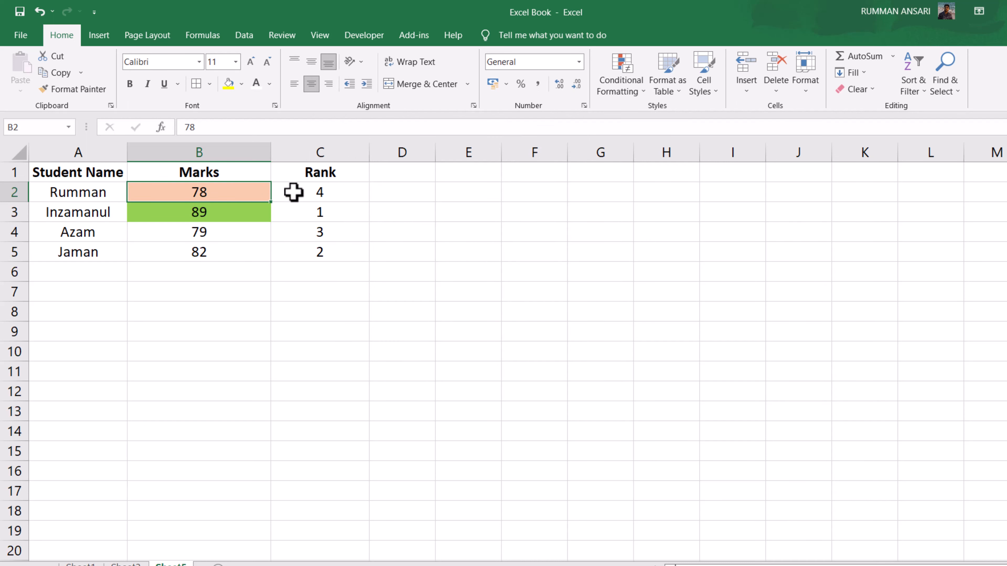
{"action": "left_click", "coordinate": [321, 194]}
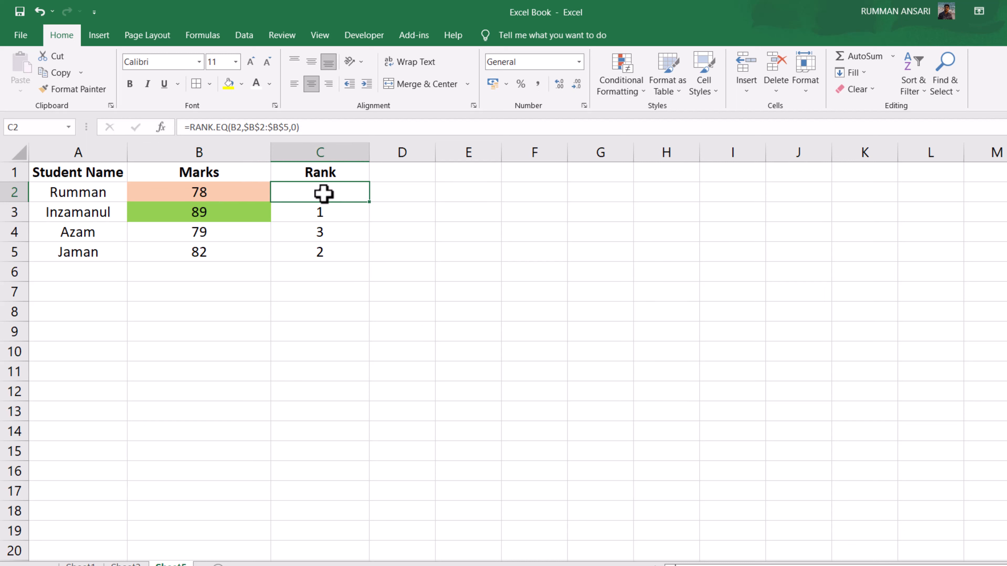
{"action": "left_click", "coordinate": [222, 192]}
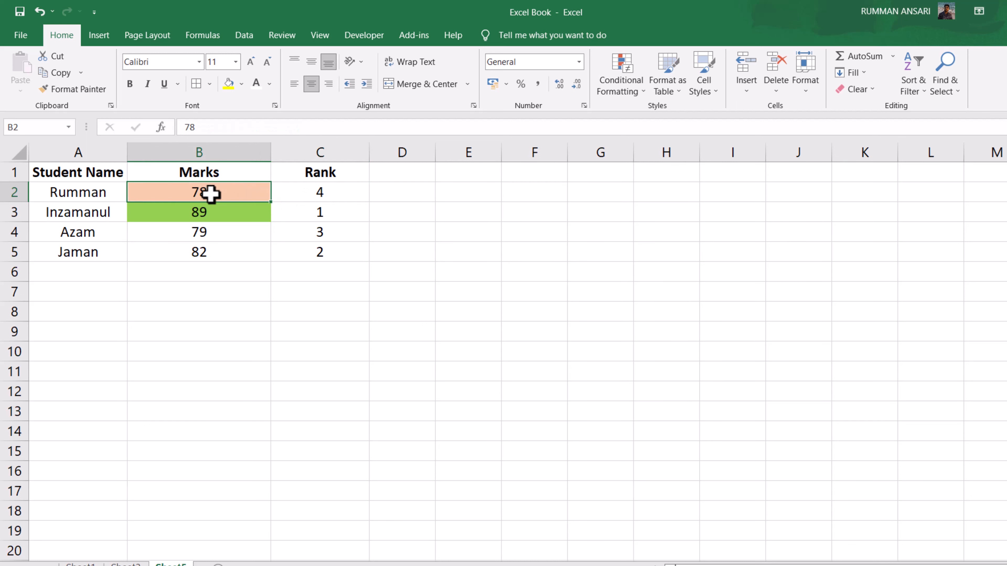